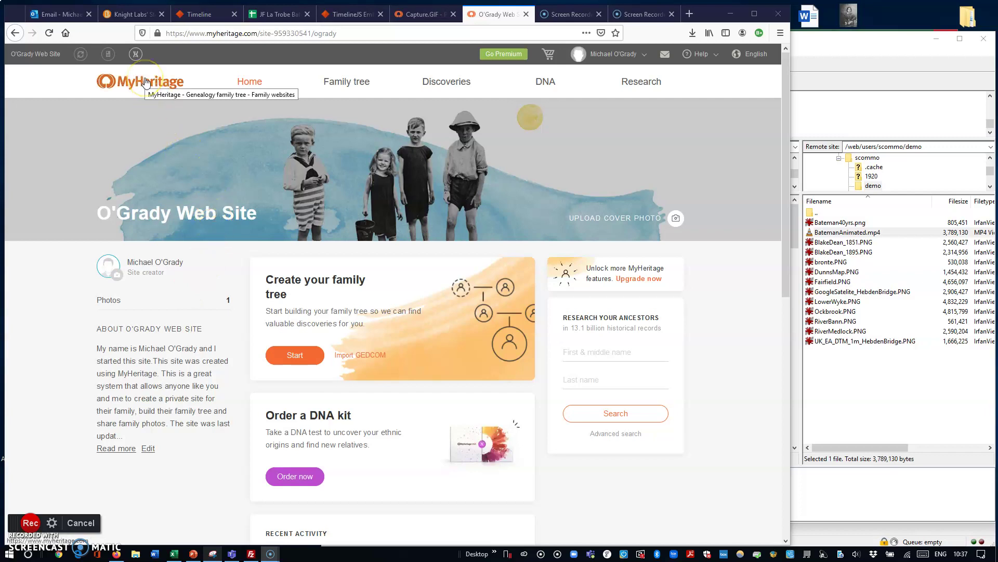
Open the photo animation page and watch the sample animation made from the couple's portrait
click(358, 89)
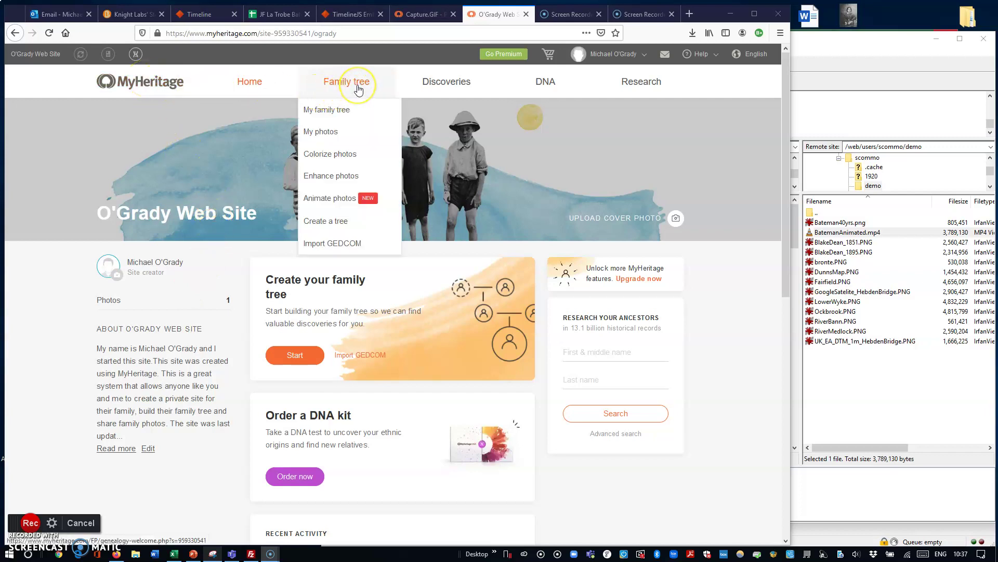
click(343, 200)
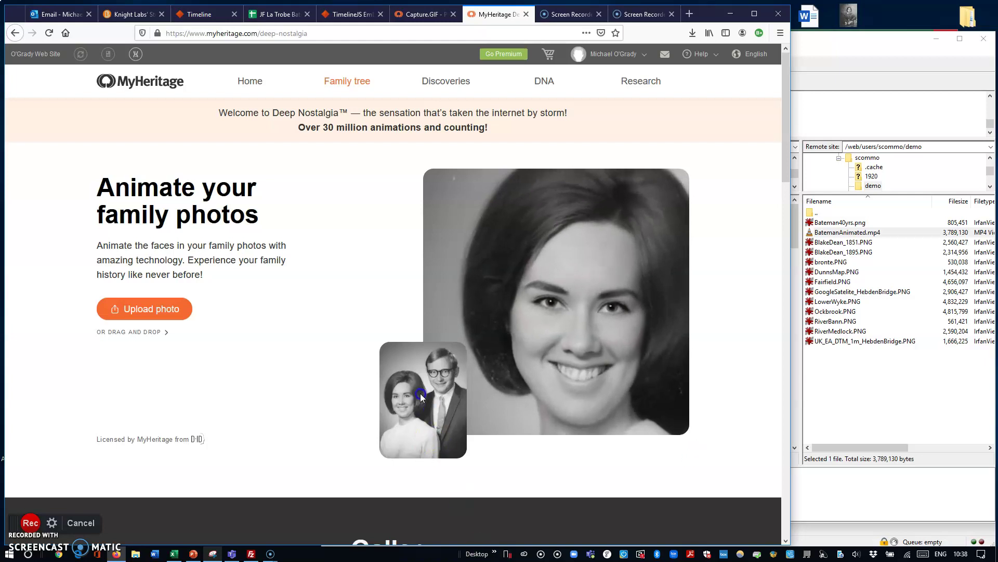
click(419, 418)
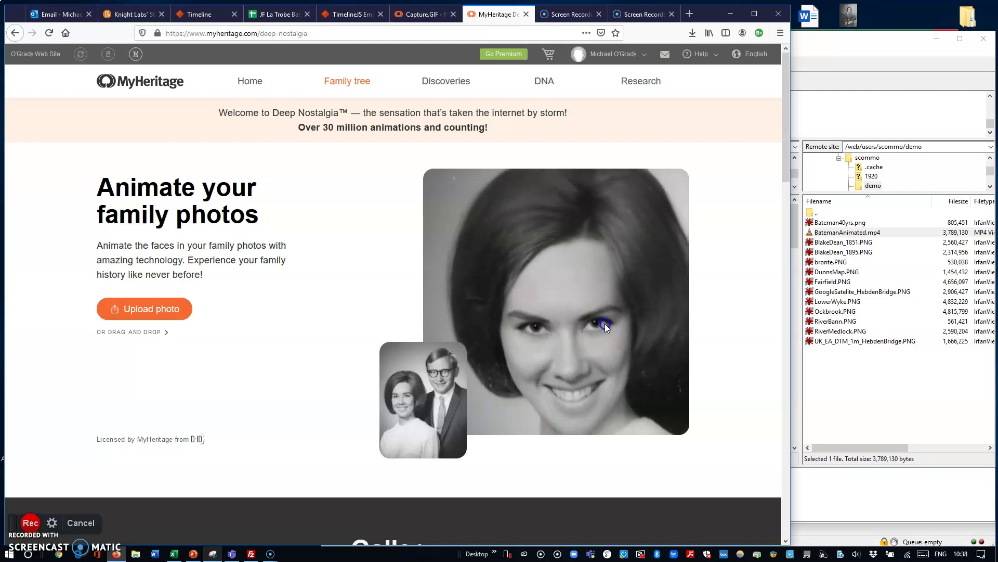
click(573, 408)
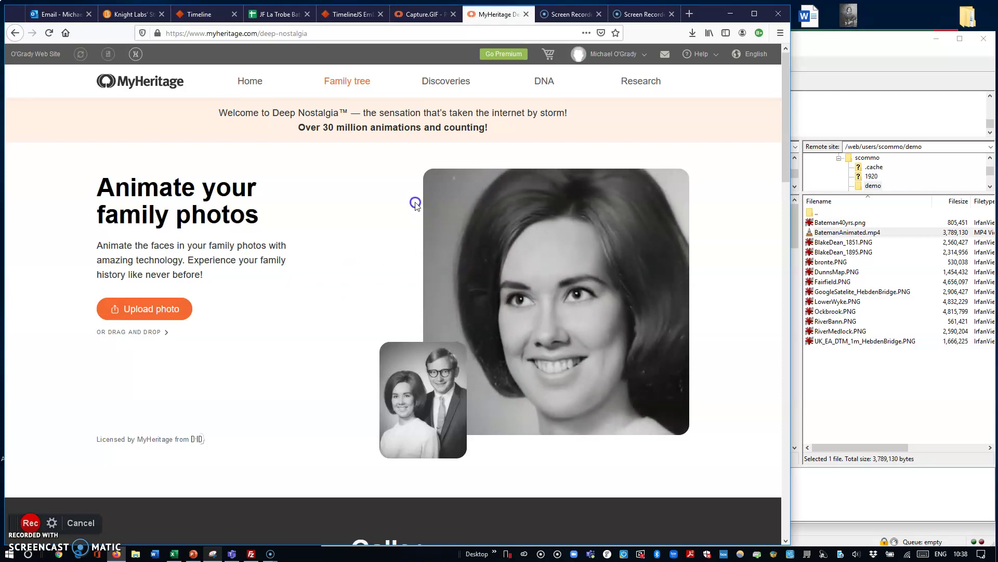
Open the Capture.GIF portrait from the site's photo collection and compare its full original and colorized versions
mouse_move(271, 93)
mouse_move(333, 85)
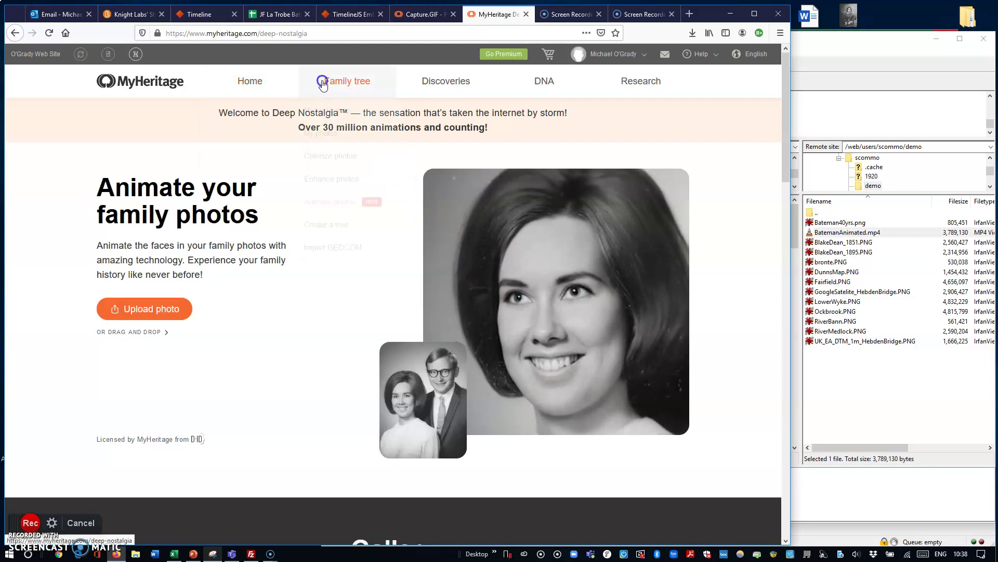
click(339, 125)
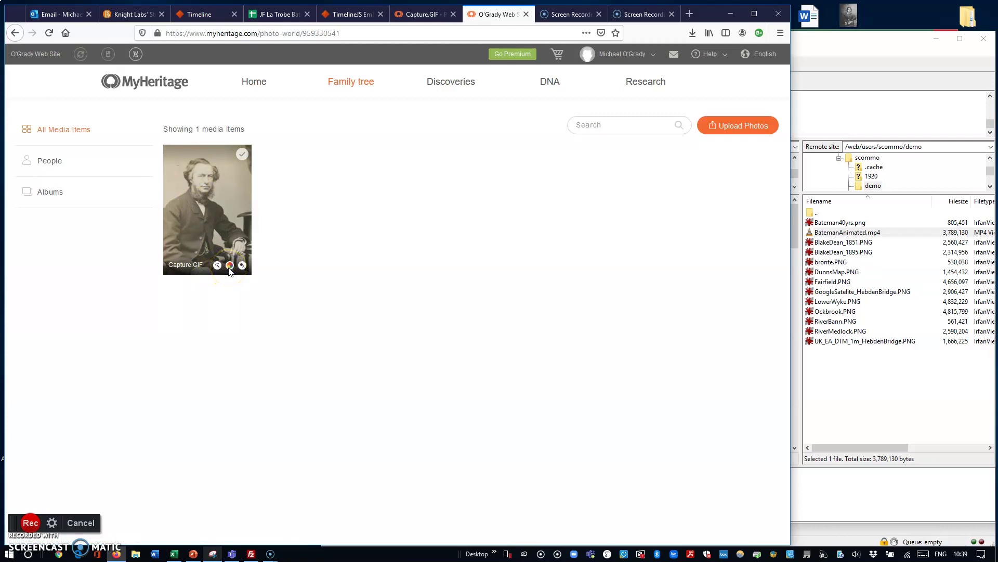
click(228, 217)
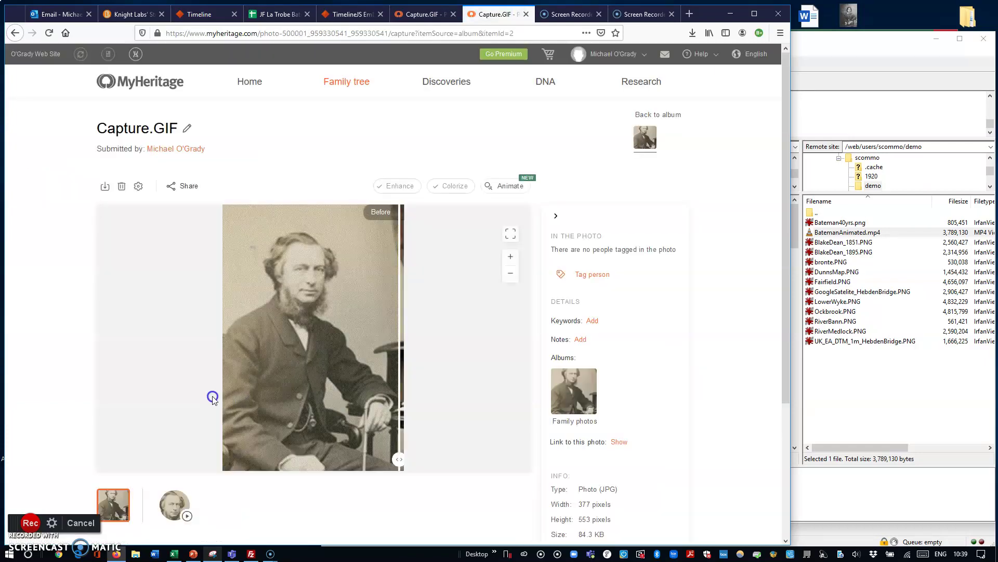
drag(314, 461, 408, 456)
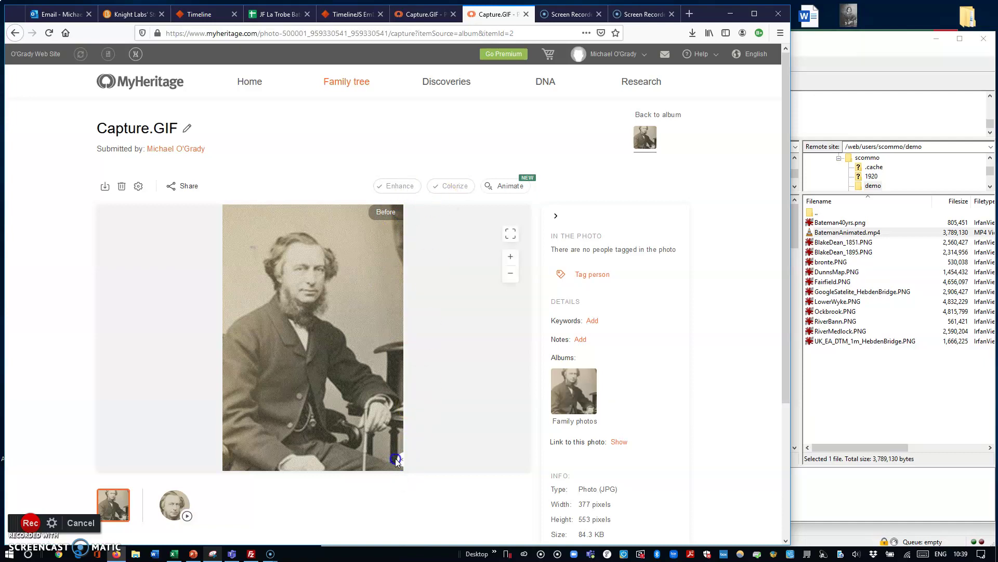
drag(401, 458, 216, 462)
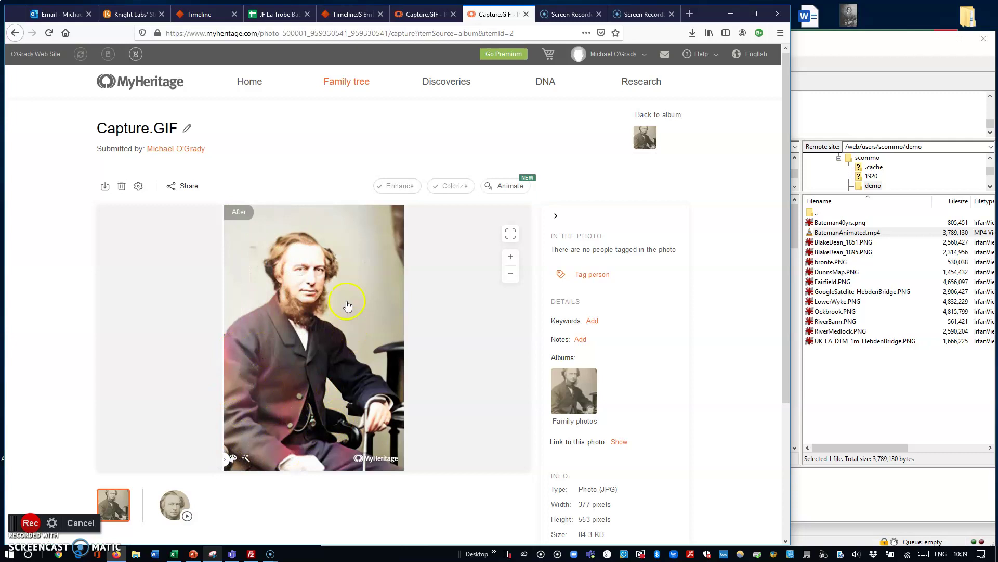
Play the face animation made from Capture.GIF and examine the before-and-after view of the face close-up
click(307, 276)
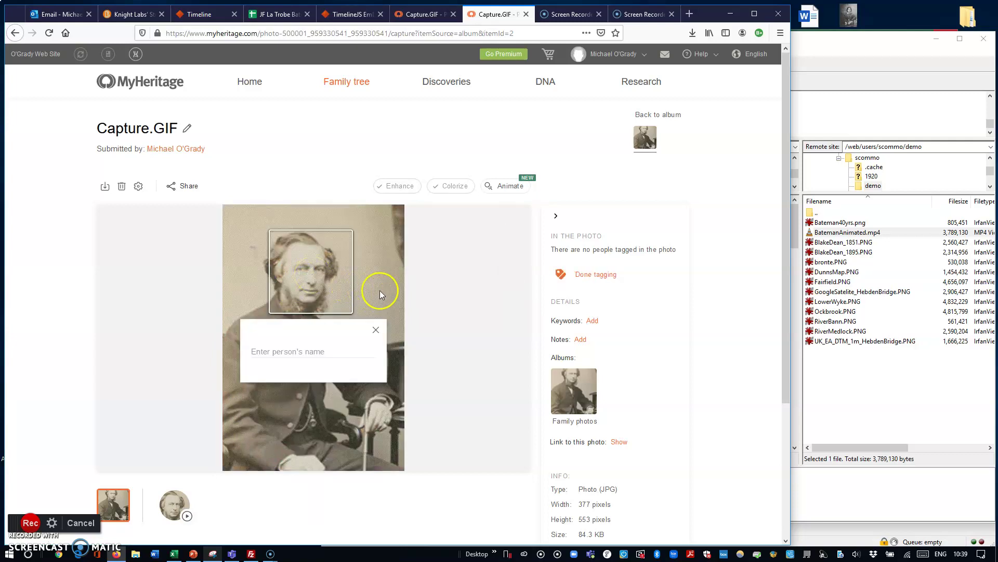
click(385, 394)
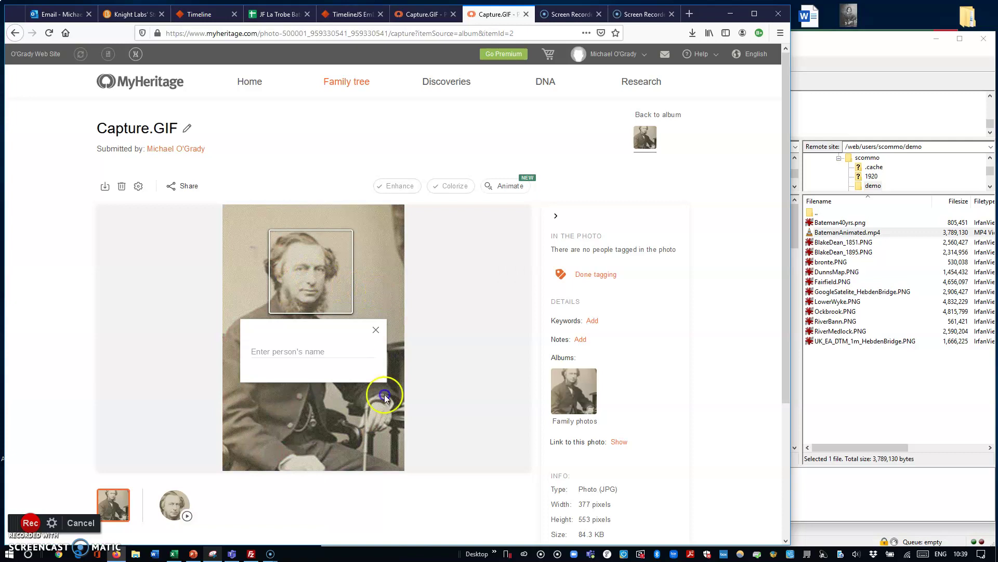
click(187, 515)
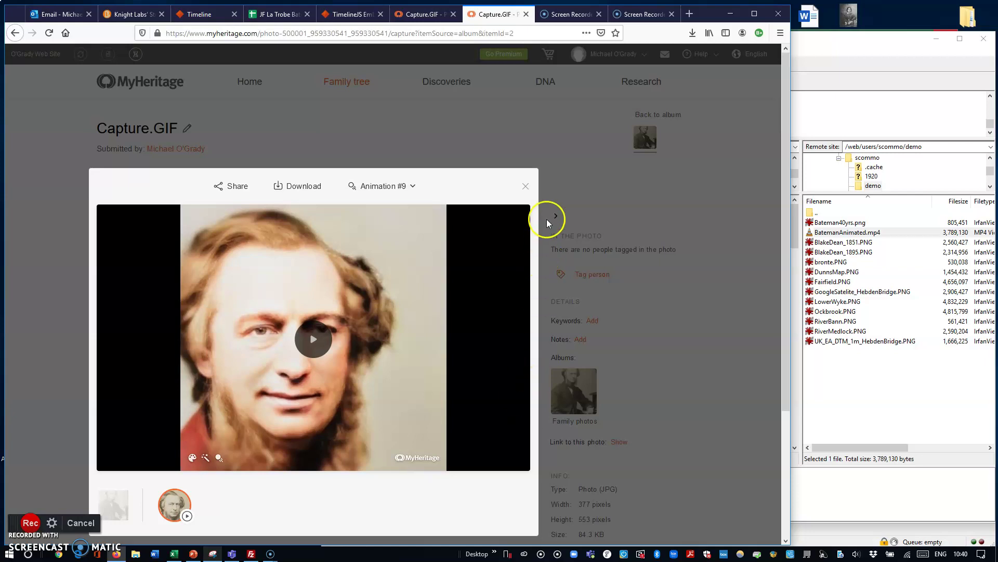
click(525, 185)
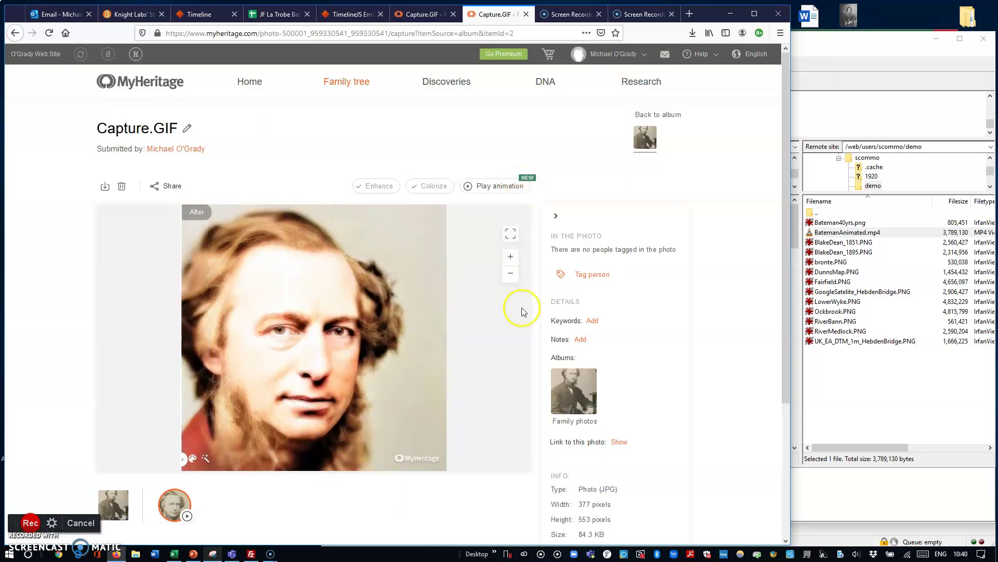
scroll(494, 353, down, 3)
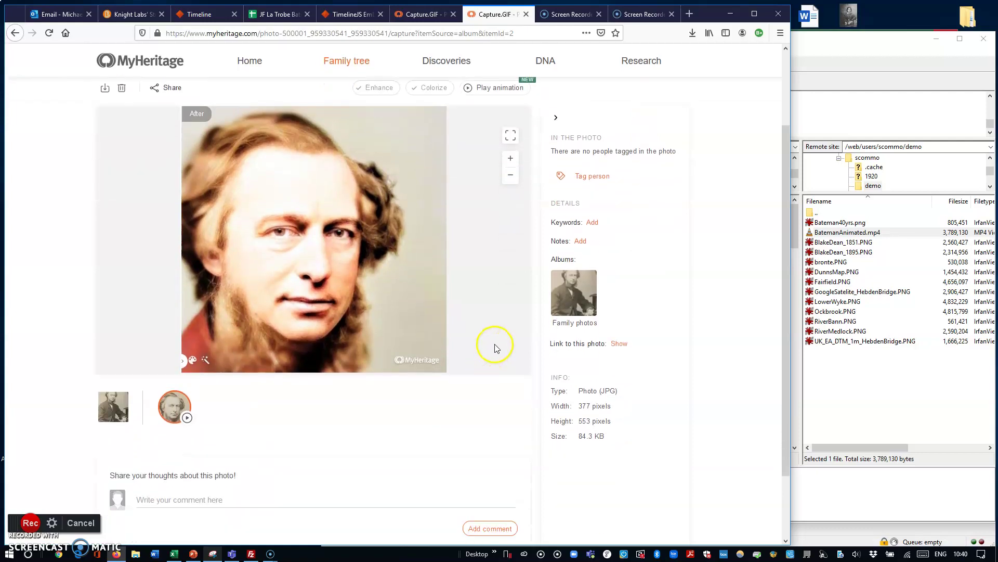
scroll(425, 341, up, 1)
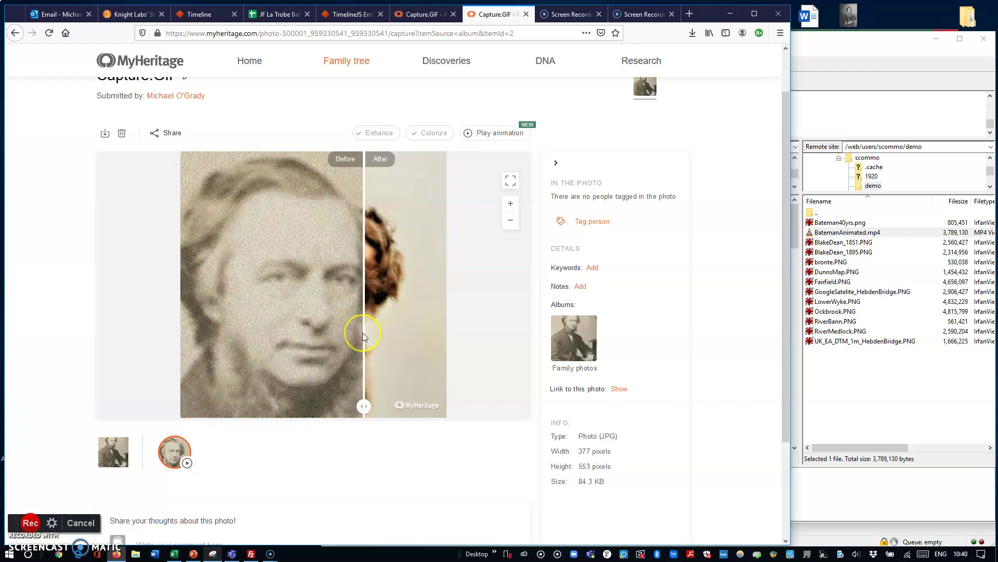
Preview the full Capture.GIF photo's colorization with contrast enhancement turned off and compare it with the saved version
click(114, 451)
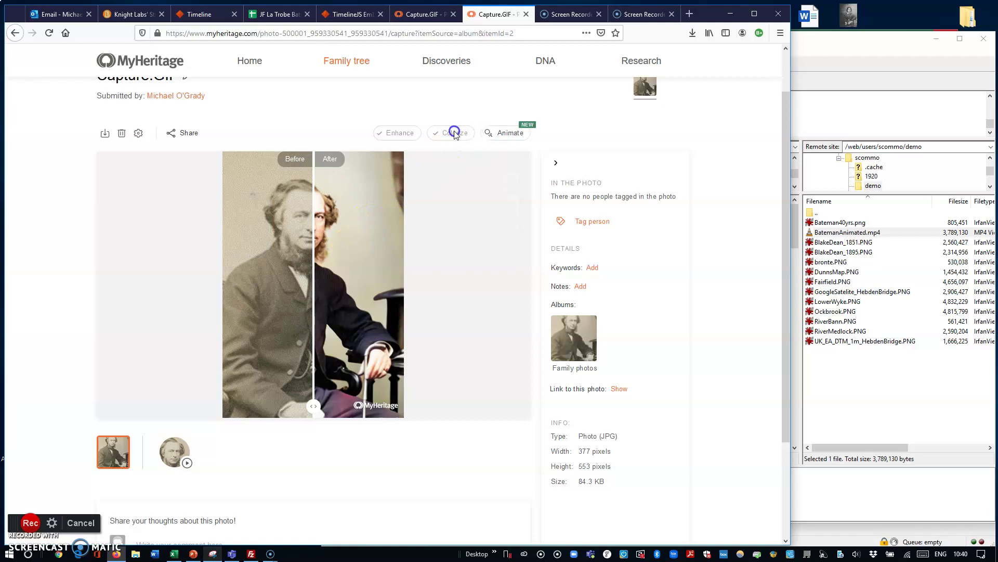
click(137, 134)
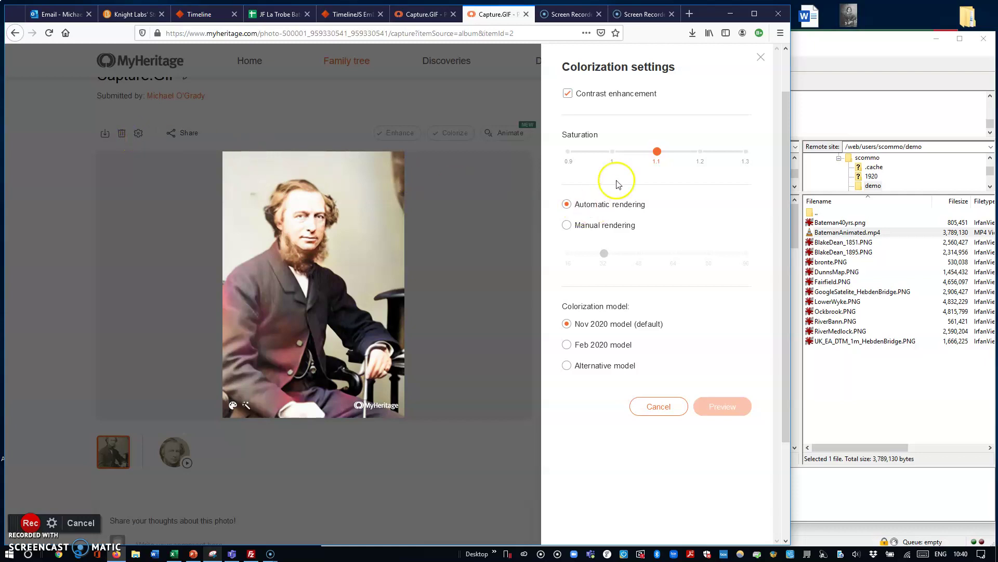
click(568, 94)
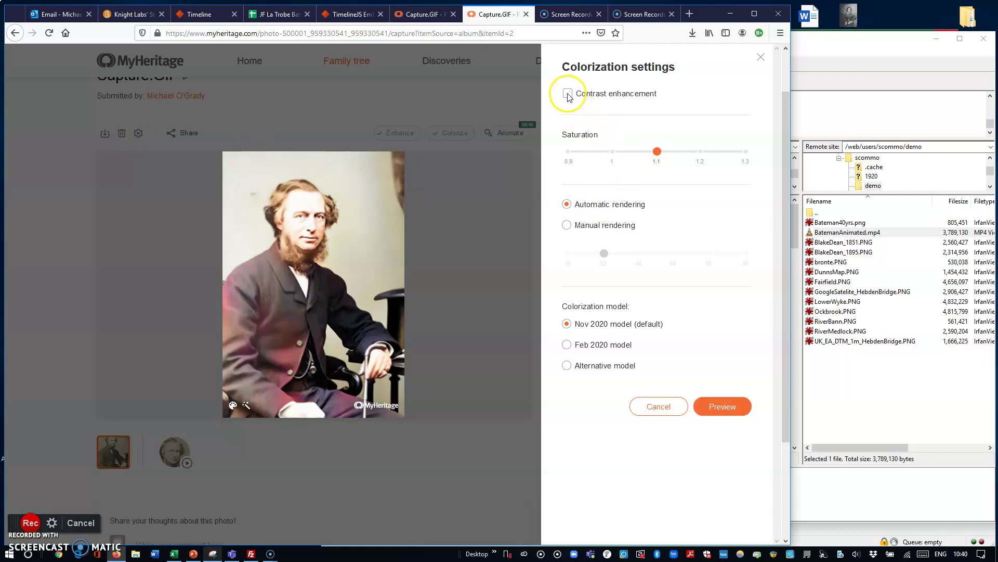
click(722, 408)
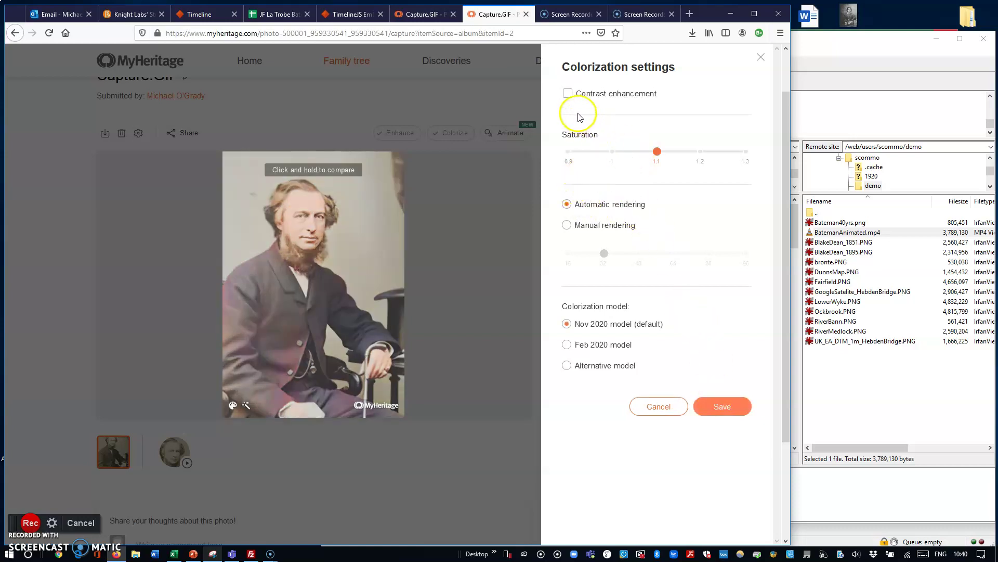
click(291, 260)
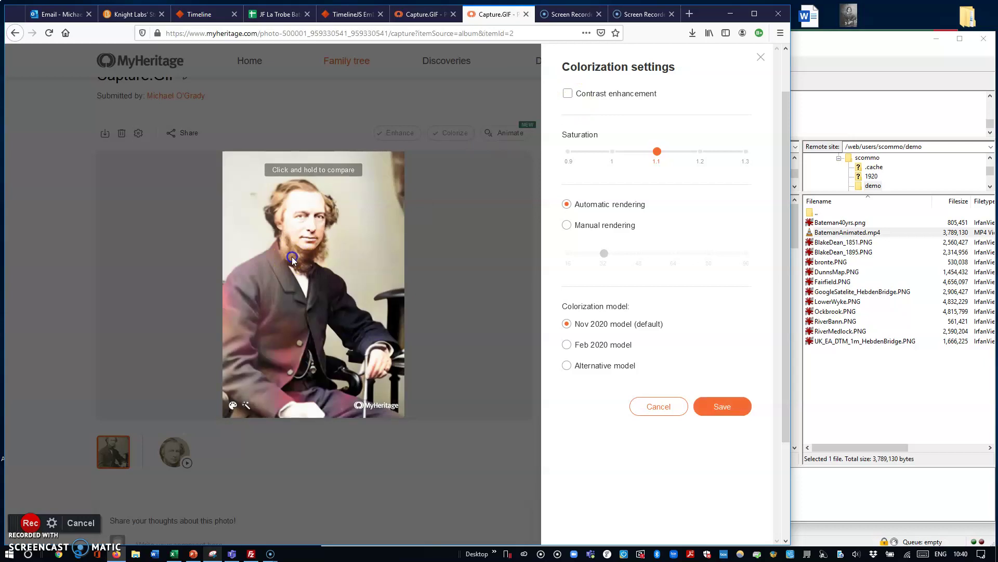
Try previewing the colorization with contrast enhancement on, saturation 1, manual rendering at 48 and the Alternative model, and leave the settings without saving
click(567, 93)
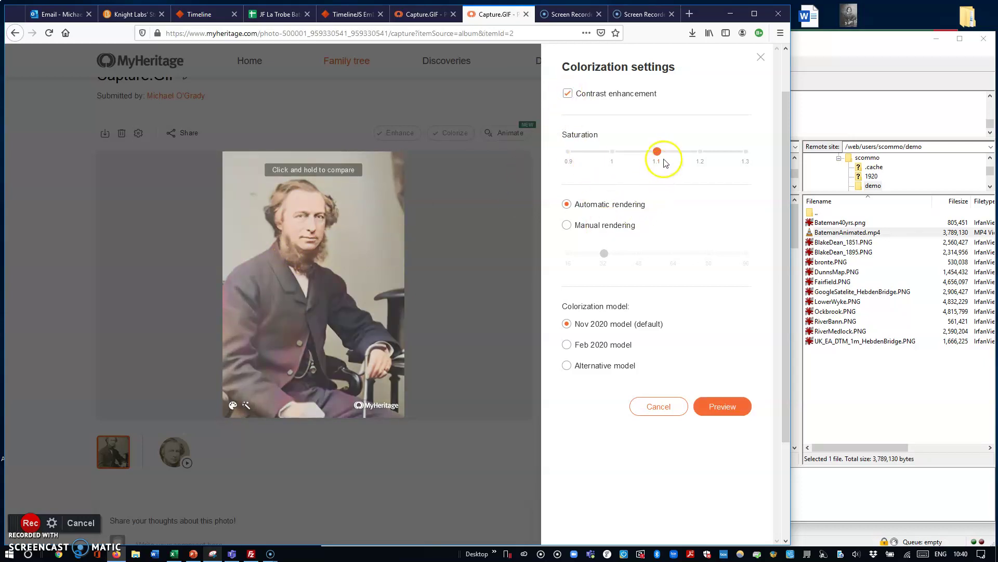
click(613, 152)
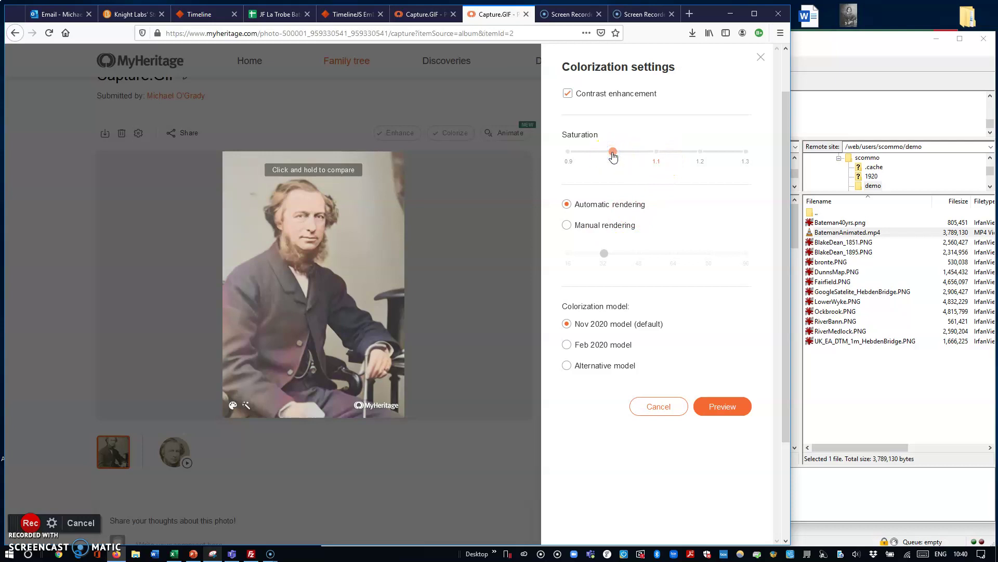
click(567, 226)
drag(599, 257, 639, 256)
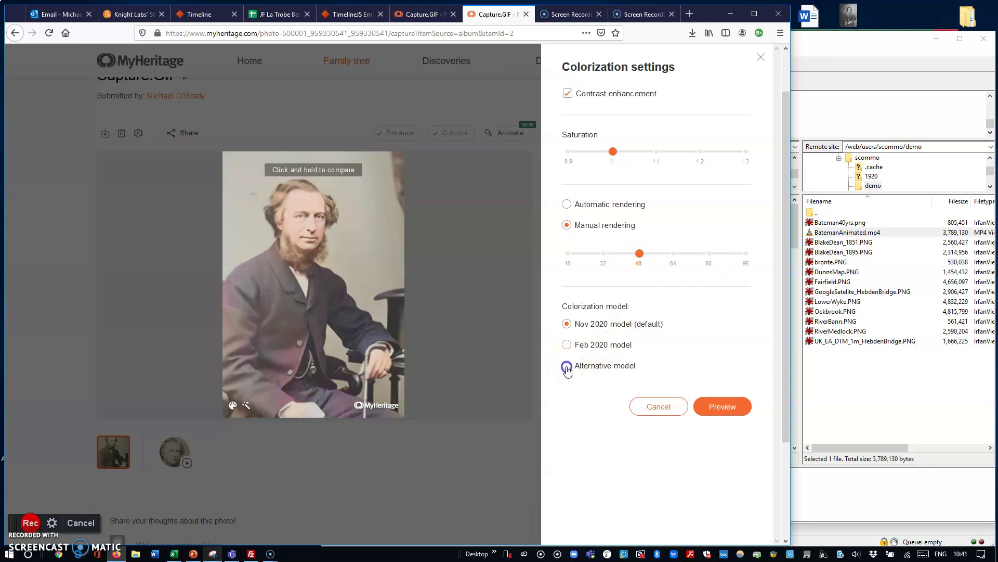
click(711, 406)
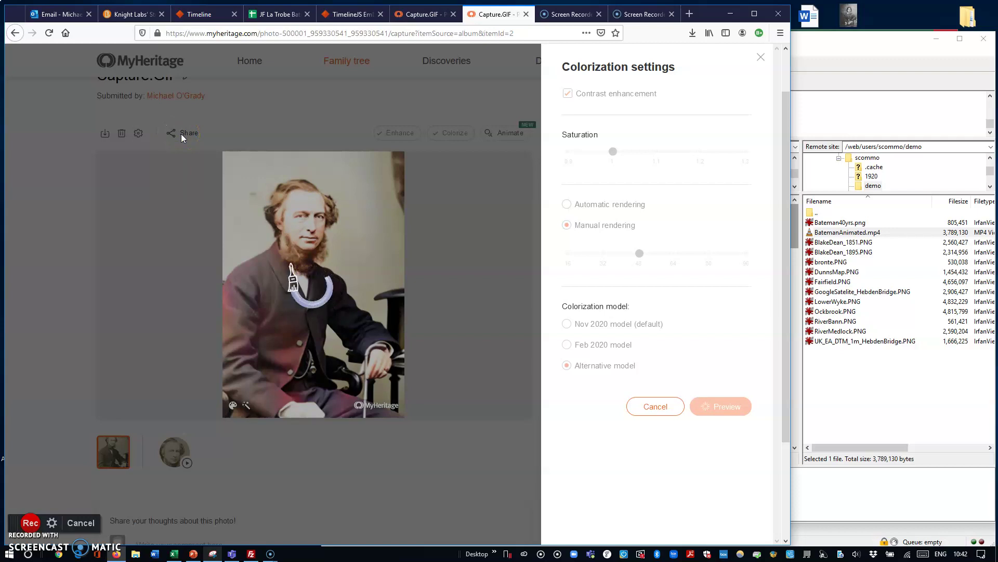
click(865, 282)
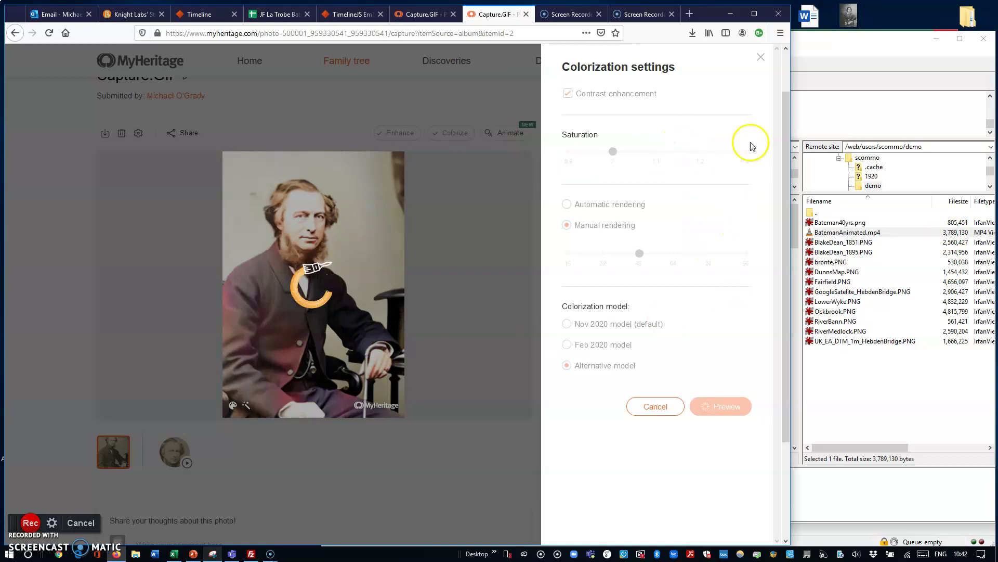
click(761, 58)
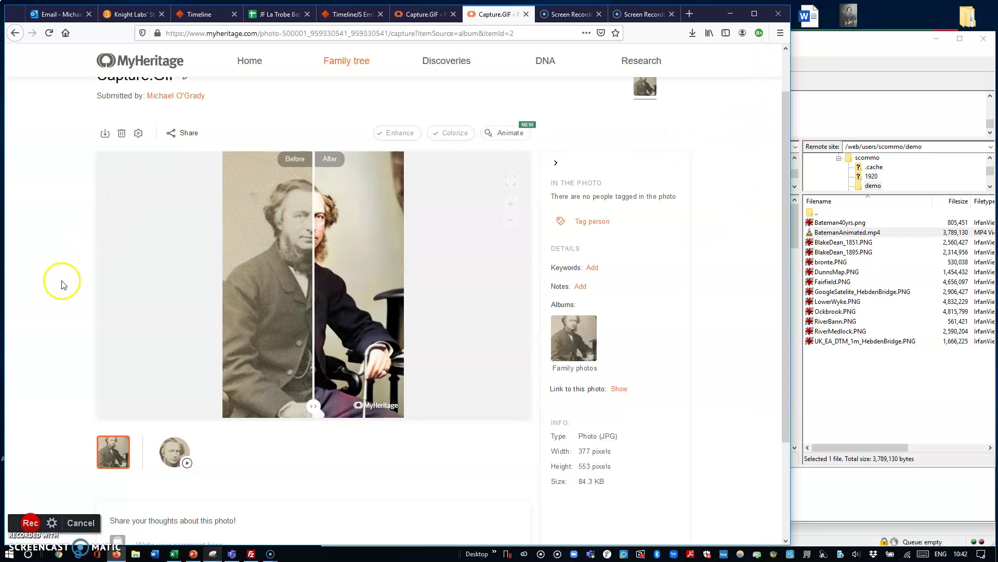
Upload the bronte portrait from the desktop to the site's photo collection
scroll(53, 260, up, 2)
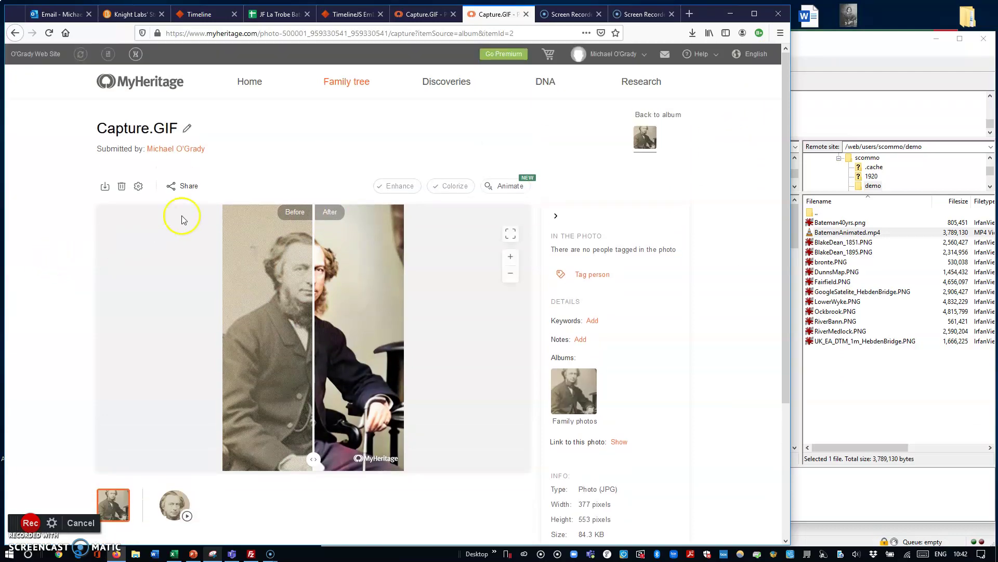
mouse_move(330, 79)
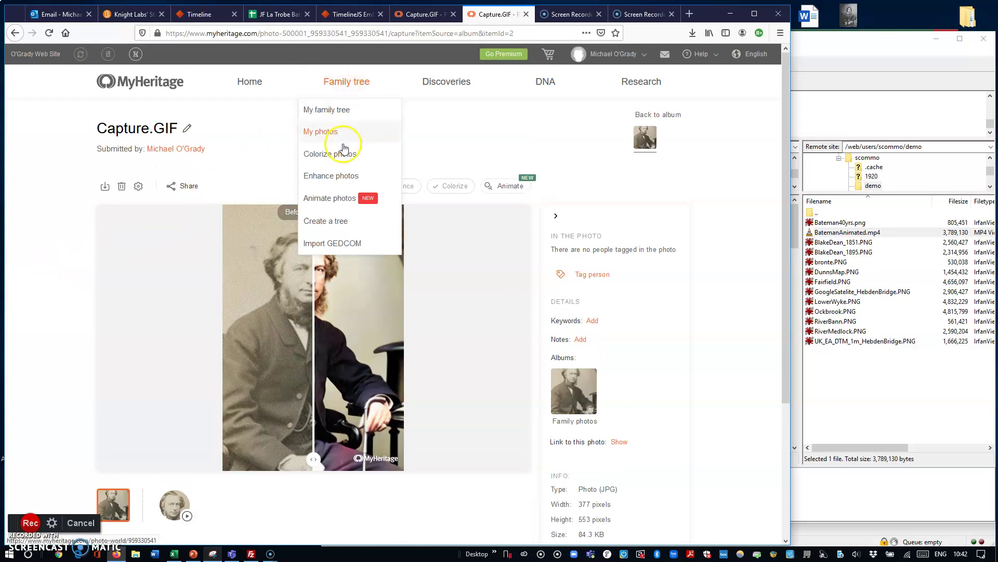
click(321, 130)
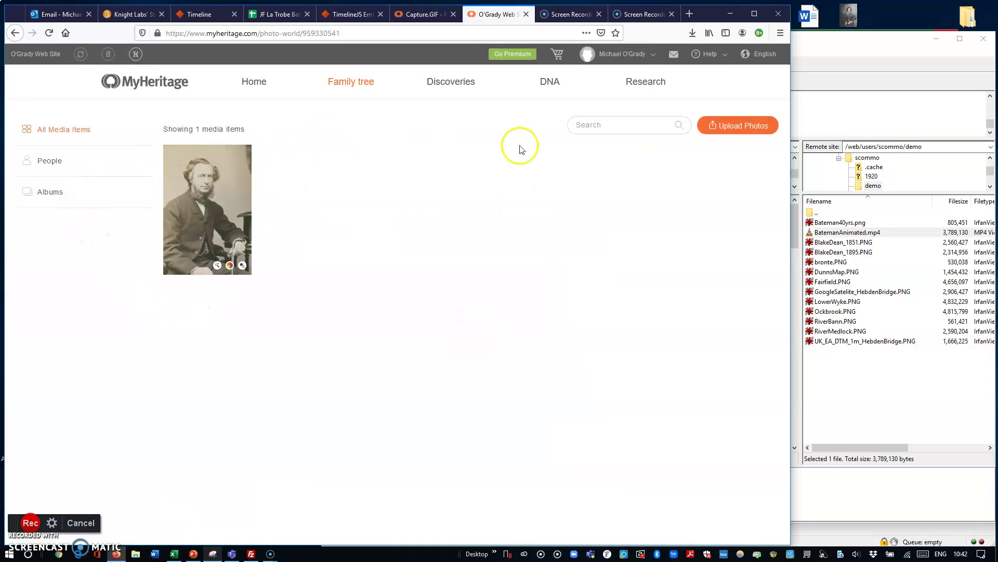
click(738, 125)
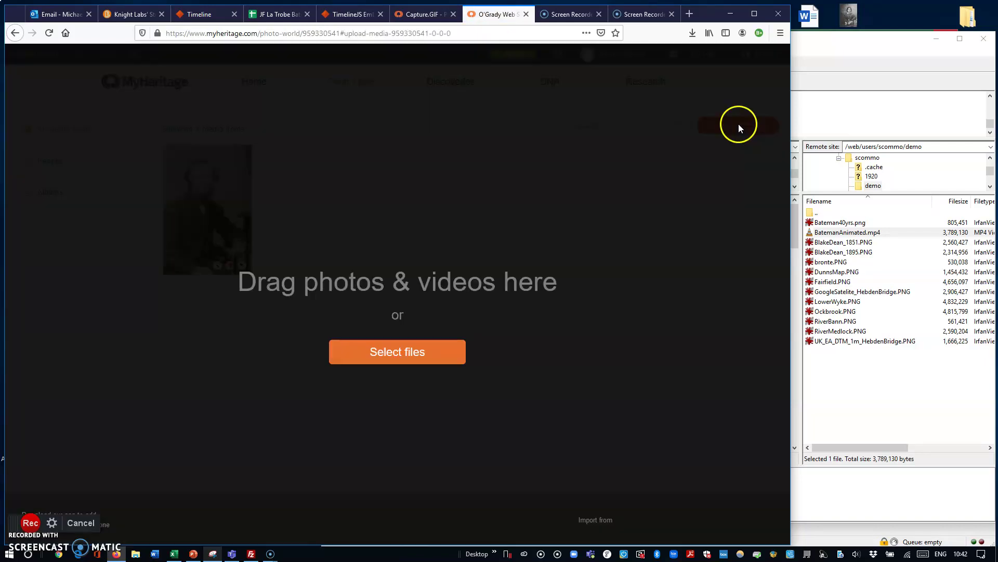
drag(852, 14, 387, 246)
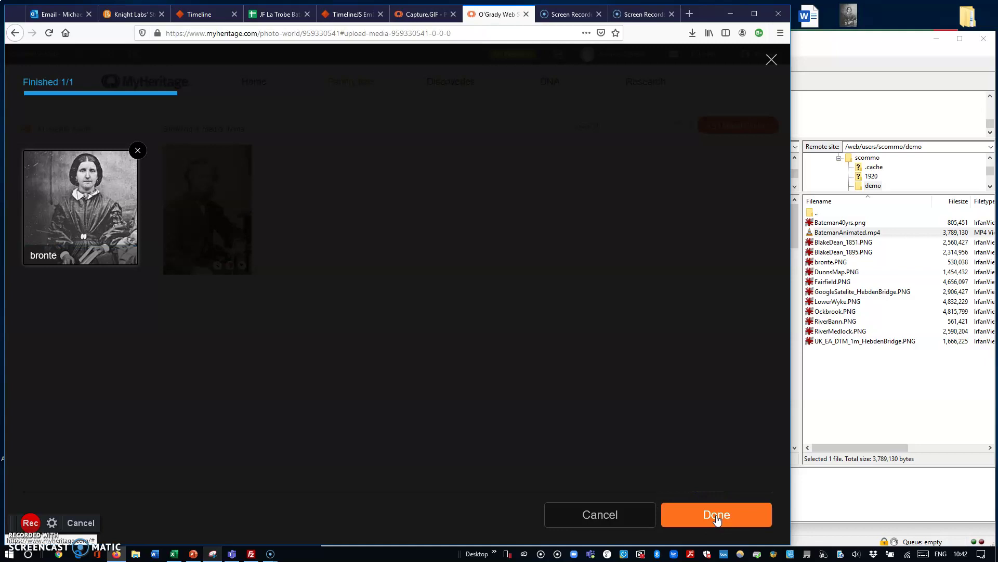
click(717, 515)
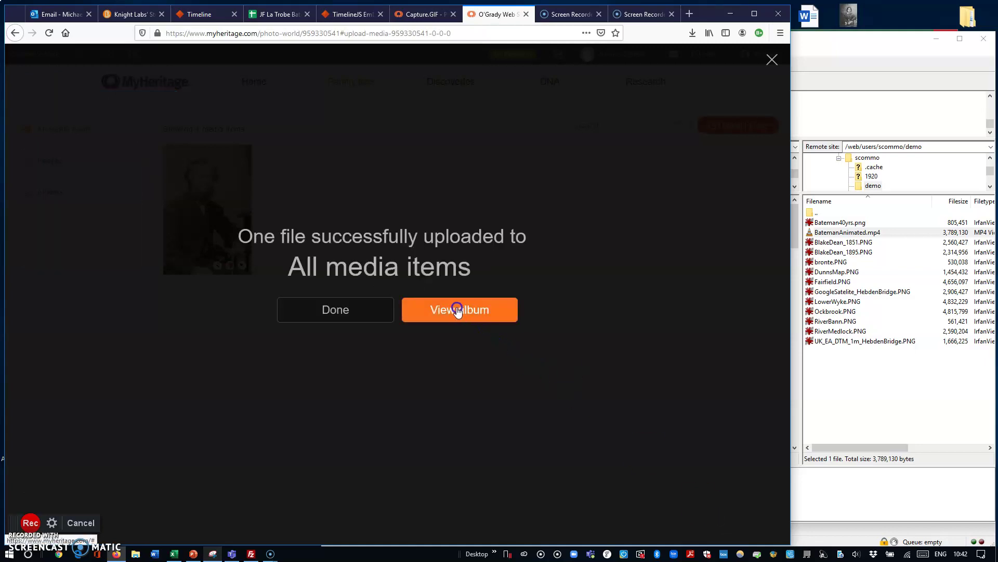
Open the uploaded bronte.PNG portrait from the album and enhance it
click(441, 311)
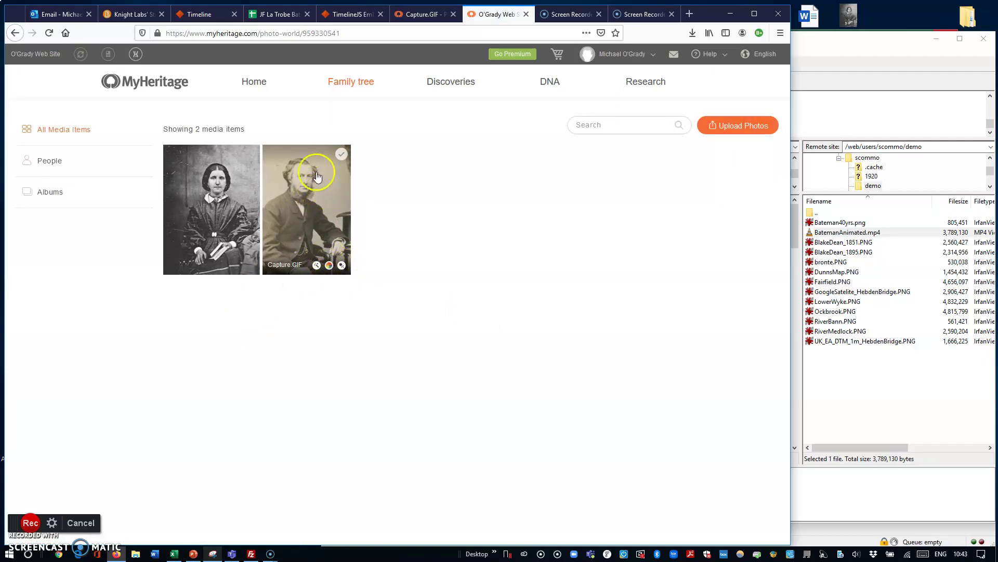
click(205, 233)
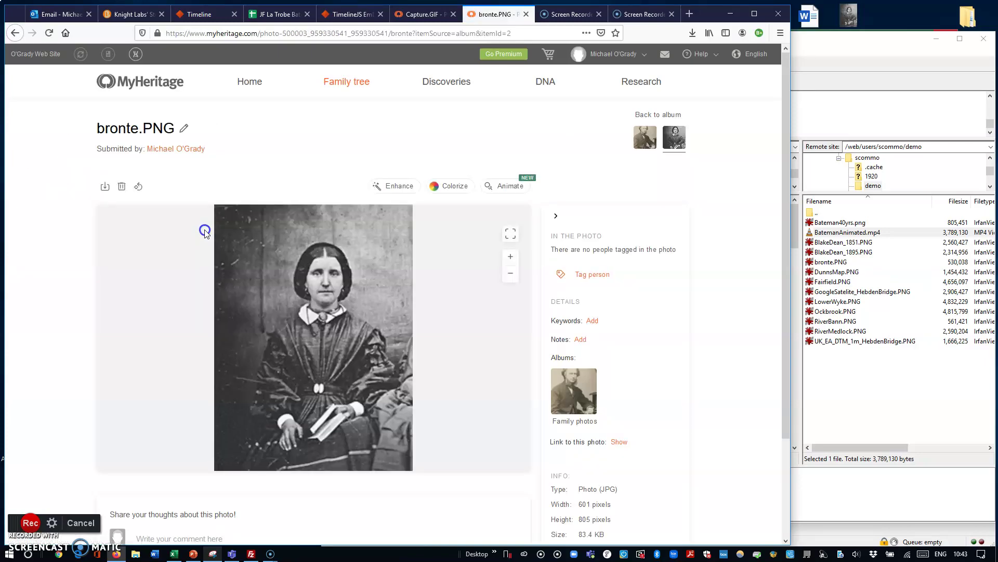
click(403, 186)
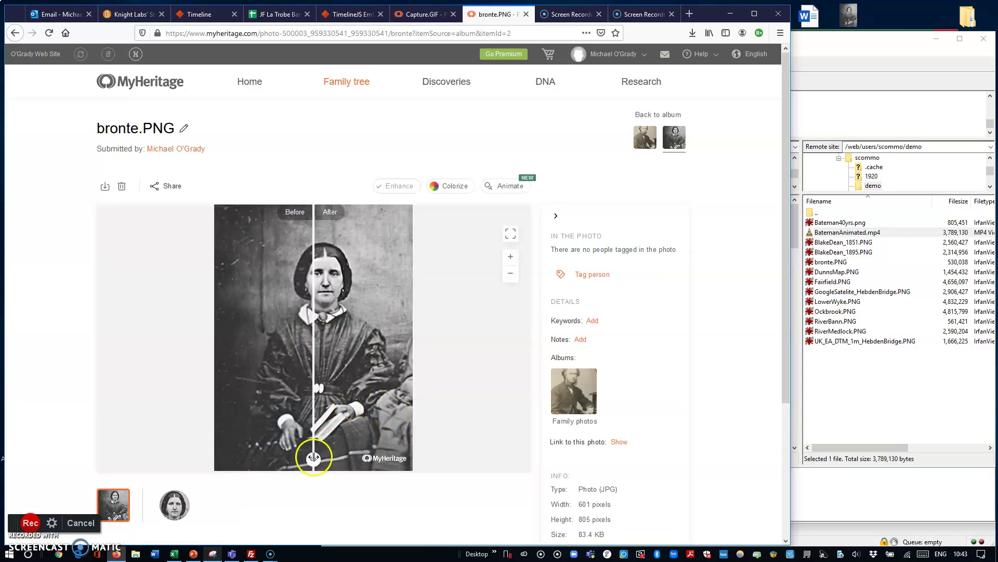
Compare the original and enhanced versions of the bronte.PNG portrait across the woman's face, enlarging the photo for a closer look
drag(314, 457, 360, 456)
mouse_move(323, 455)
mouse_down()
mouse_move(278, 455)
mouse_move(341, 455)
mouse_up()
scroll(332, 338, up, 4)
scroll(324, 336, up, 1)
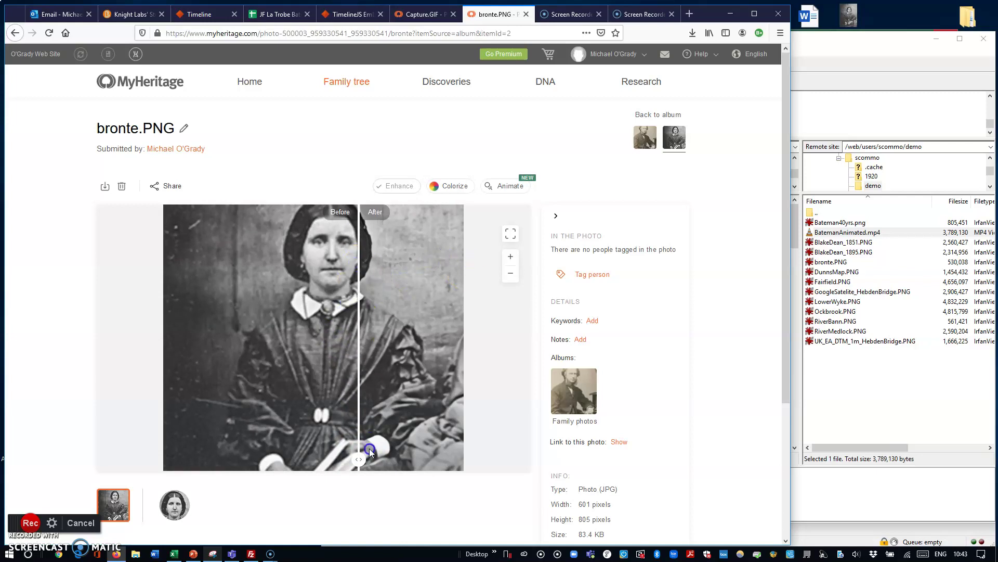
drag(360, 458, 338, 456)
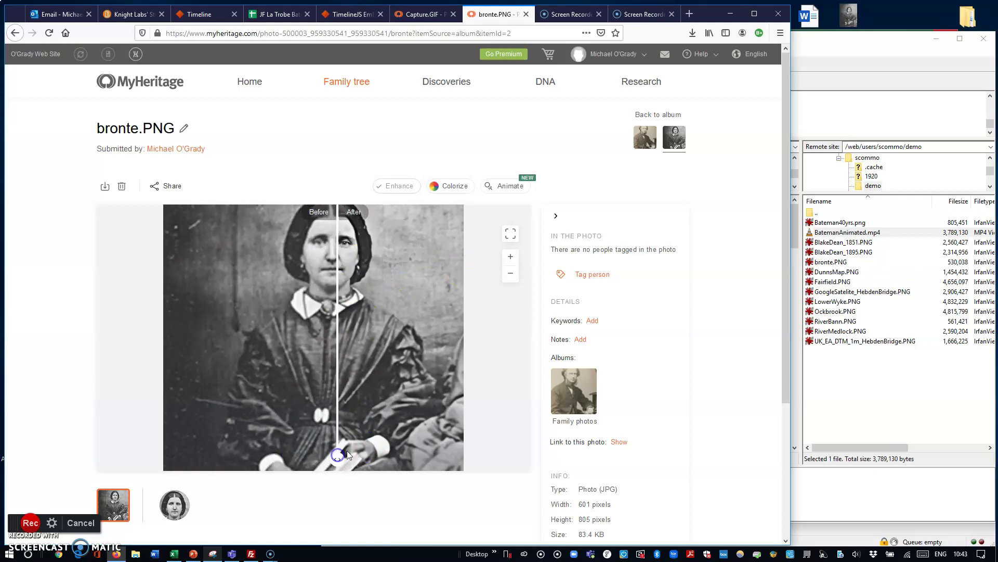
Animate the enhanced bronte.PNG face with Animation #1, view the options for sharing the animation, and return to the photo
click(508, 187)
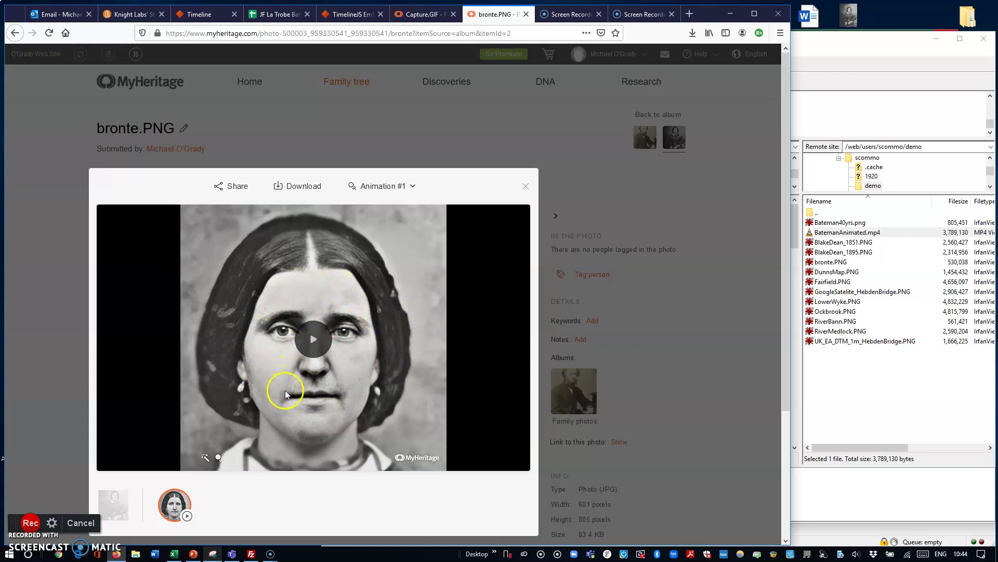
click(227, 186)
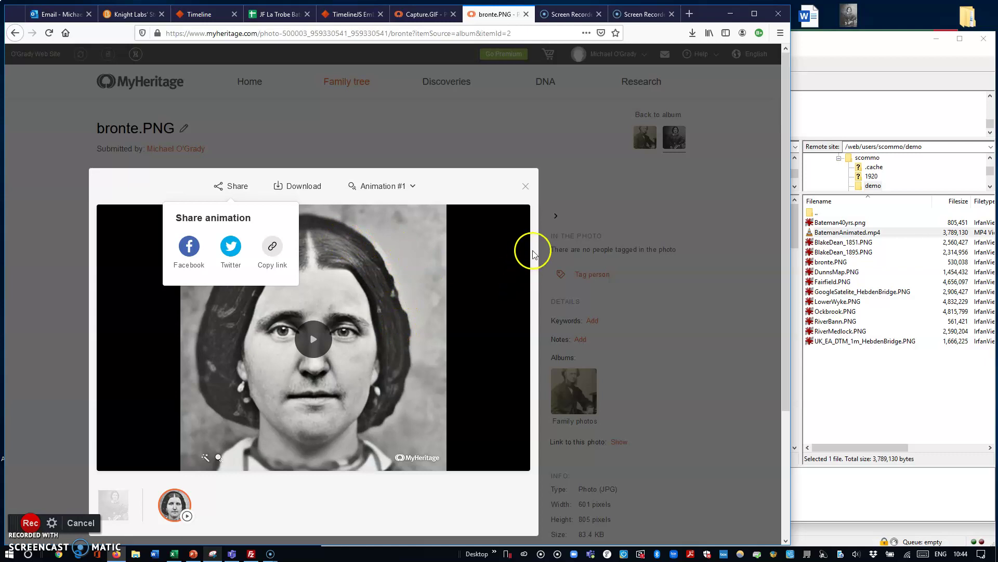
click(527, 188)
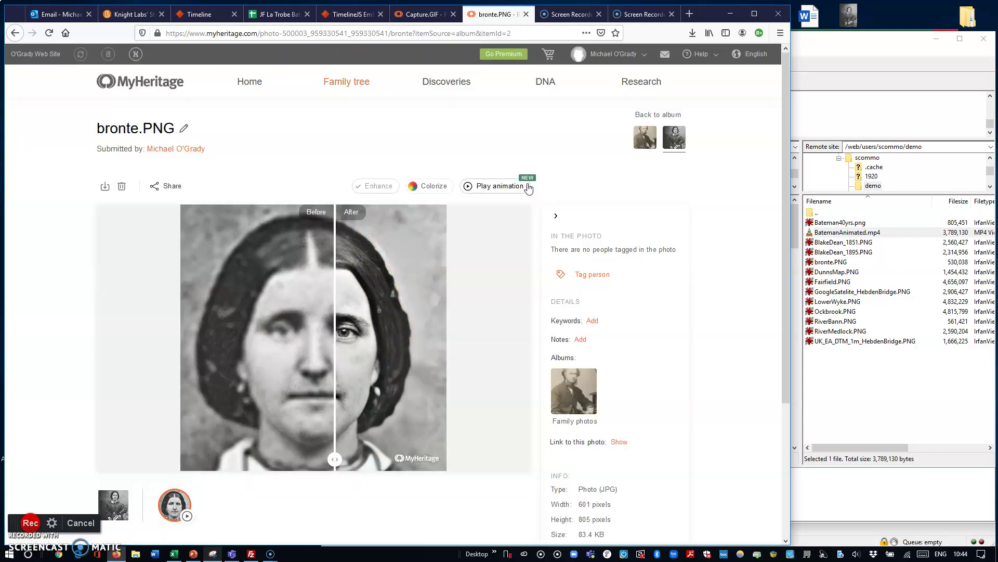
Colorize the bronte.PNG portrait and animate the colorized face with Animation #6
click(439, 188)
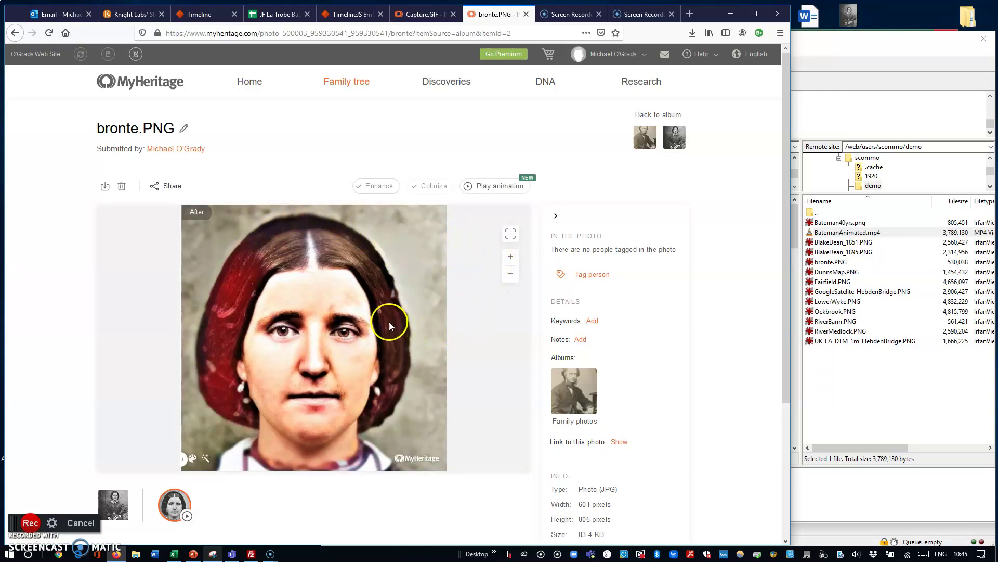
click(471, 185)
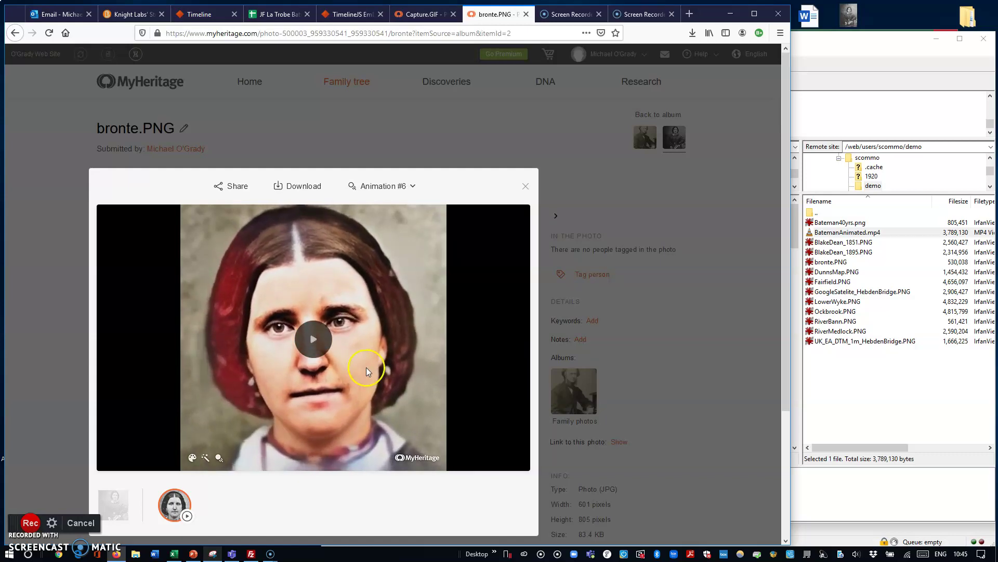
Replay the colorized Animation #6 and download it
click(313, 339)
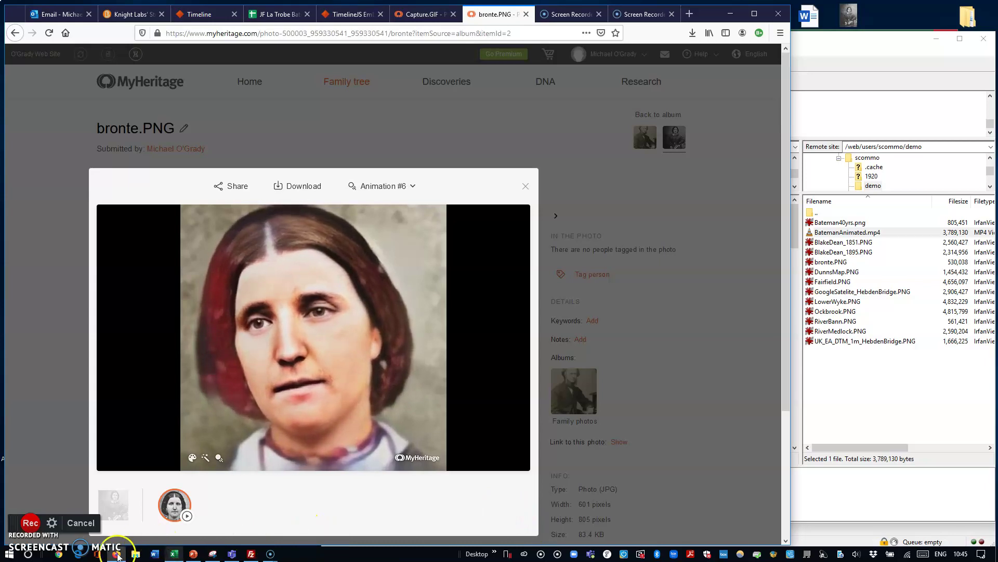
click(308, 185)
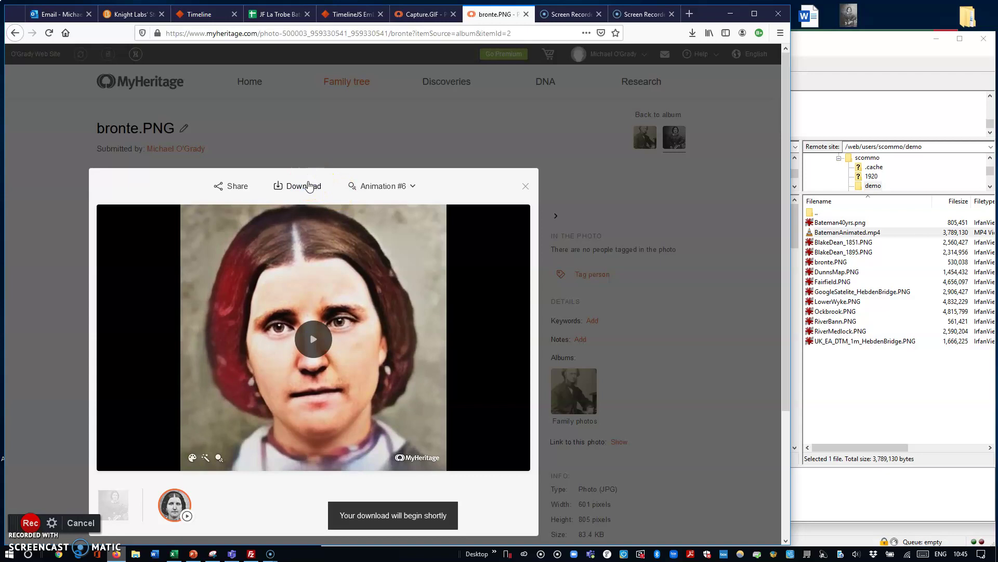